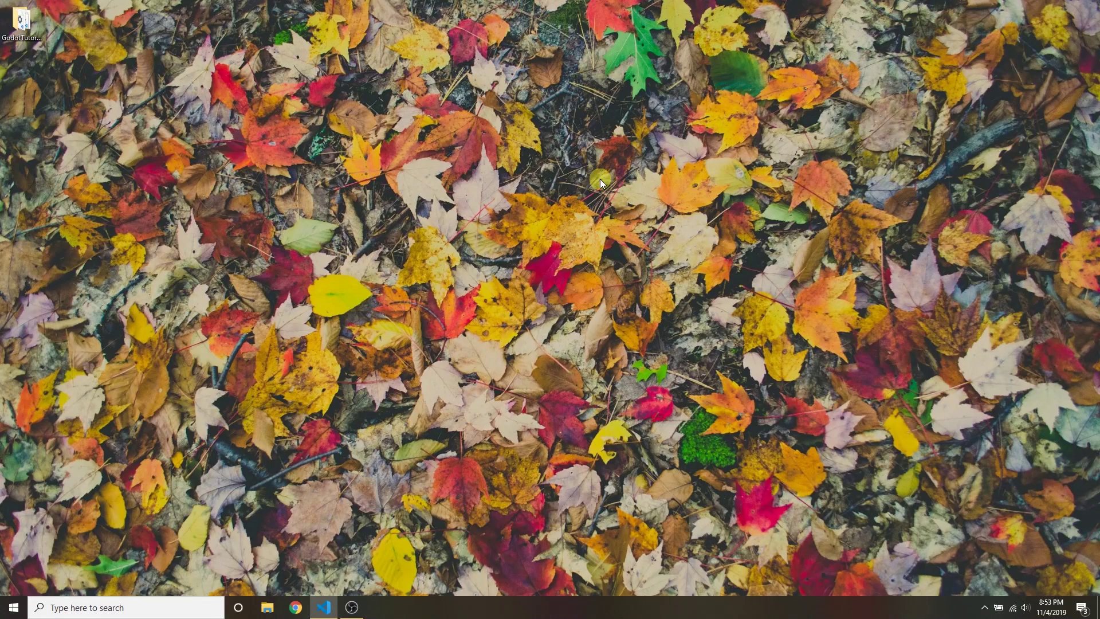
# Step: Create a new desktop folder named Tutorial2 and move it to the top of the desktop
pyautogui.rightClick(535, 216)
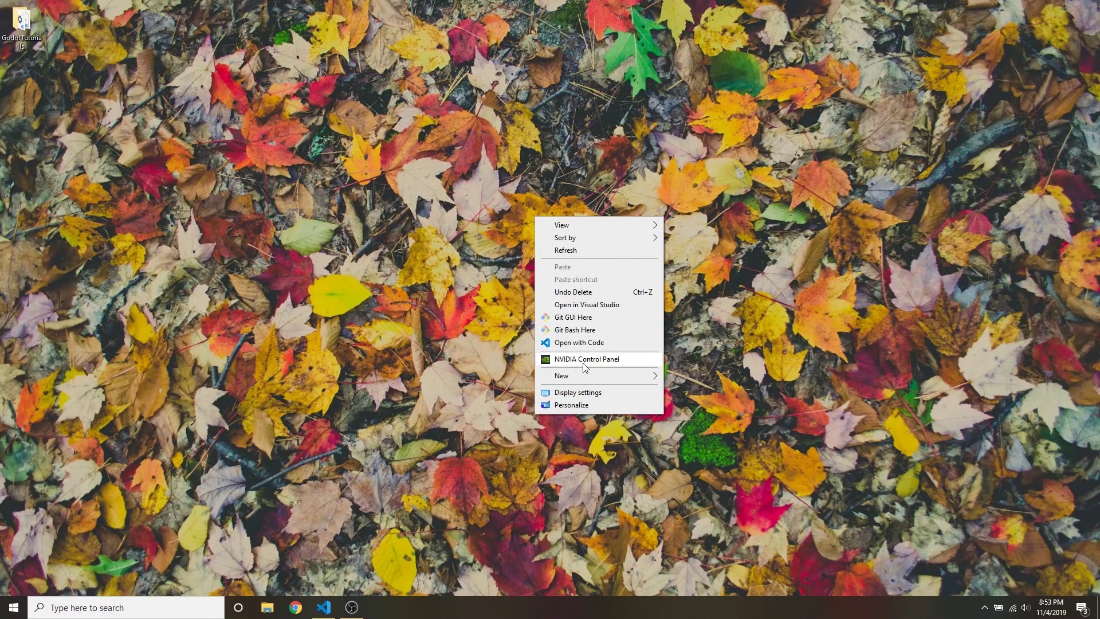
pyautogui.moveTo(630, 372)
pyautogui.click(732, 377)
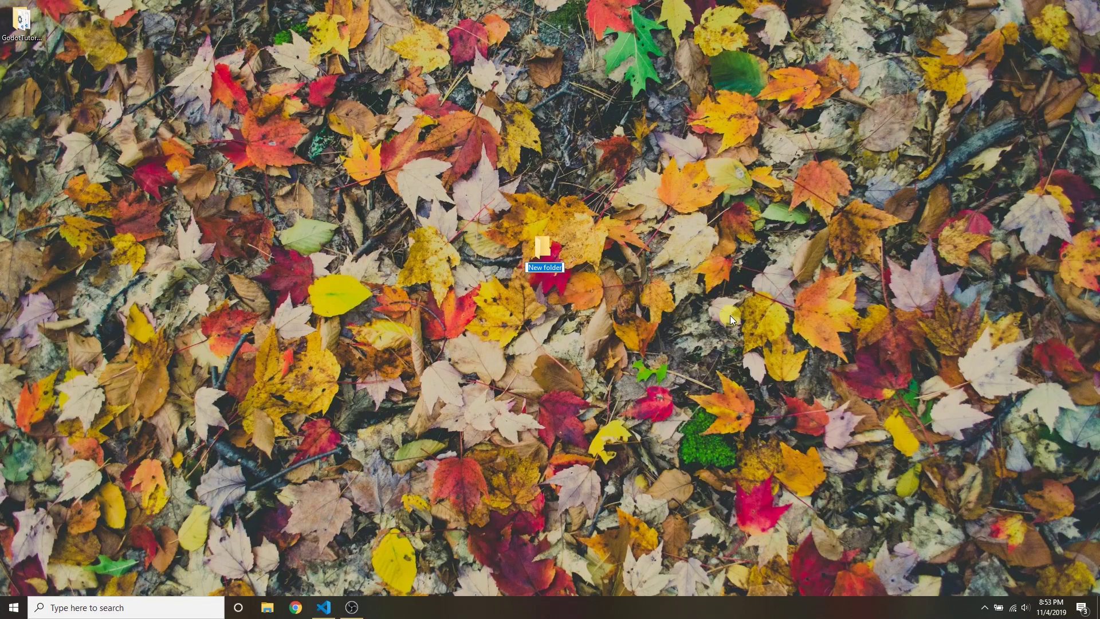
pyautogui.write('Tutorial2')
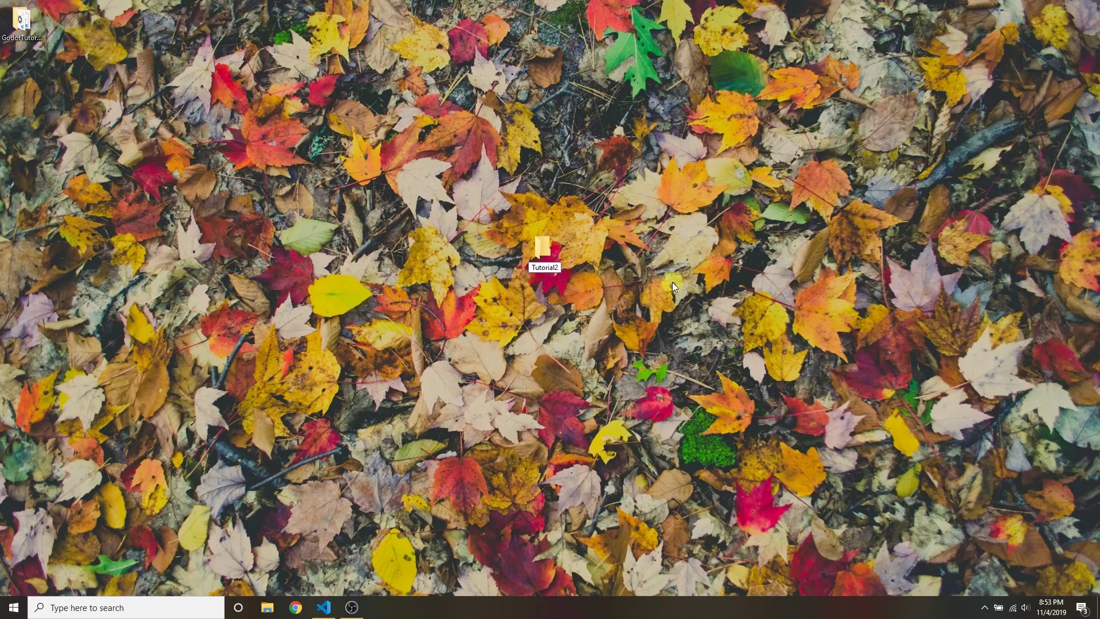
pyautogui.press('Return')
pyautogui.moveTo(533, 255); pyautogui.dragTo(548, 64)
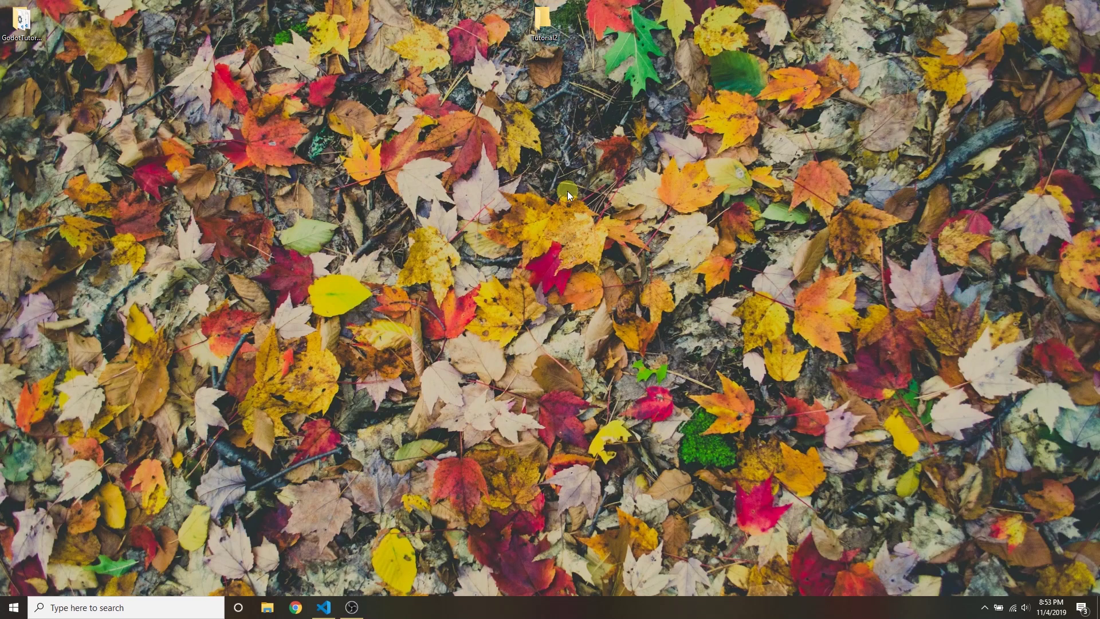
# Step: Launch Godot from the Start menu search
pyautogui.press('super')
pyautogui.write('god')
pyautogui.press('Return')
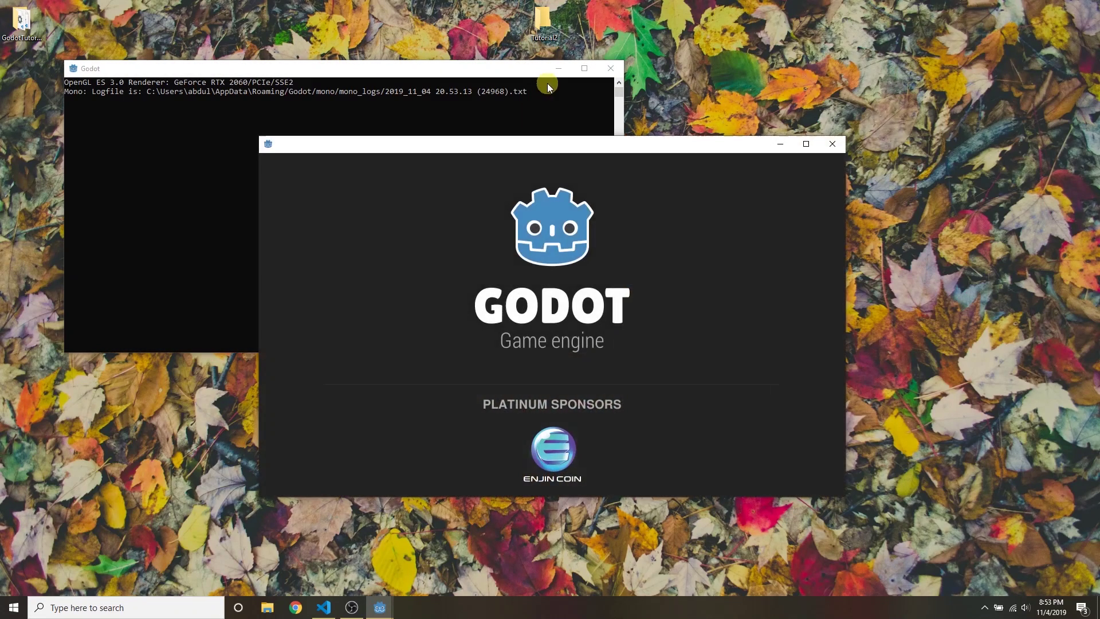
# Step: Minimize the console, then create project Tutorial2 at Desktop\Tutorial2 and open it for editing
pyautogui.click(547, 83)
pyautogui.click(558, 68)
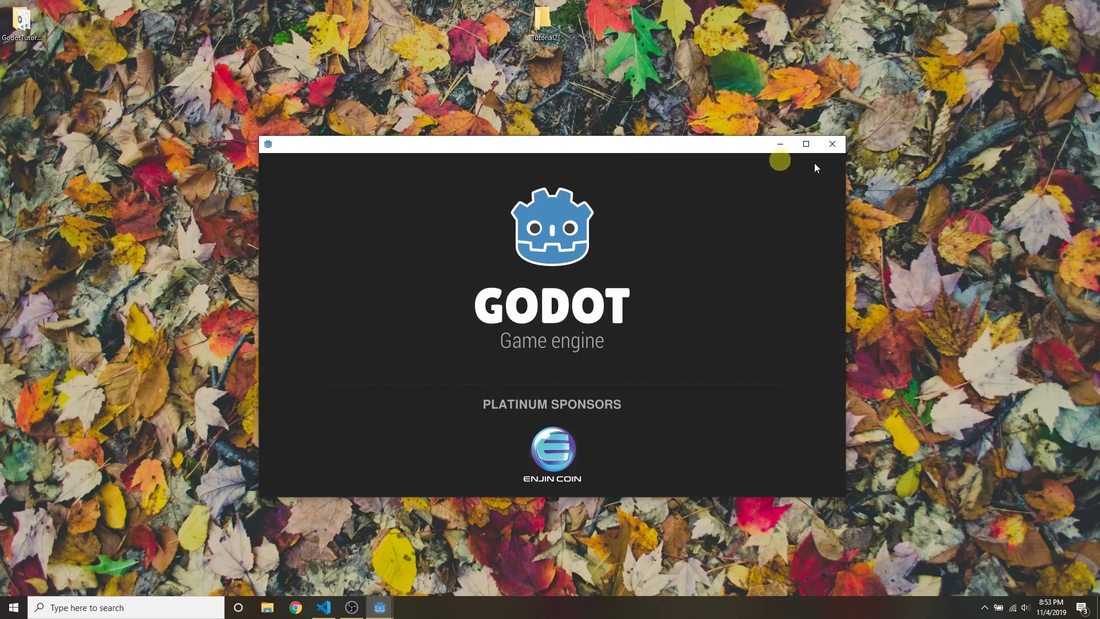
pyautogui.click(791, 312)
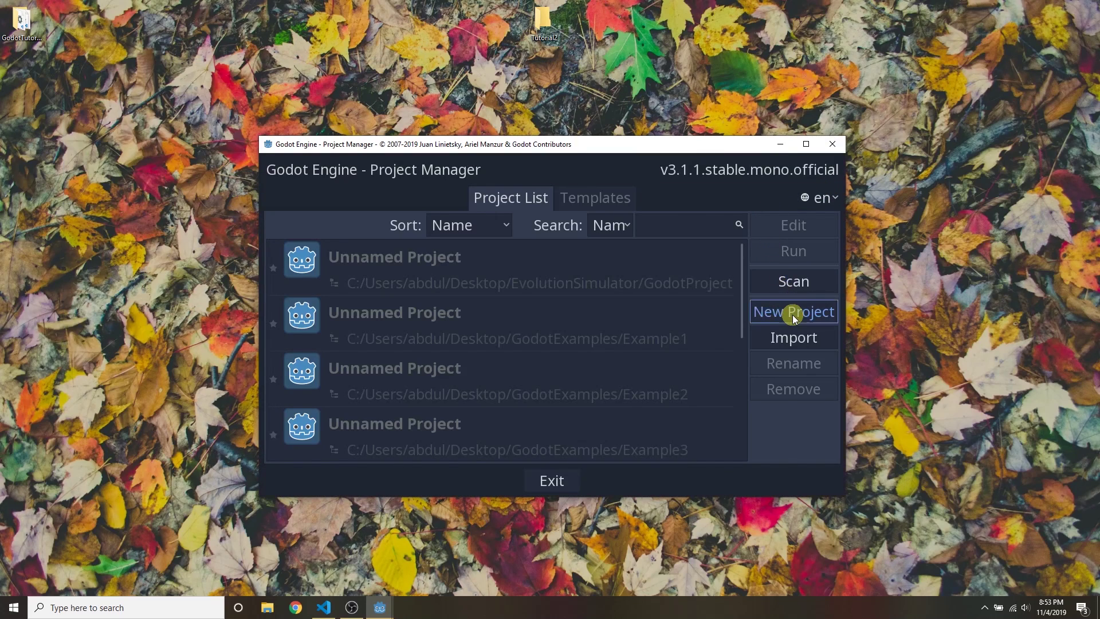
pyautogui.click(437, 263)
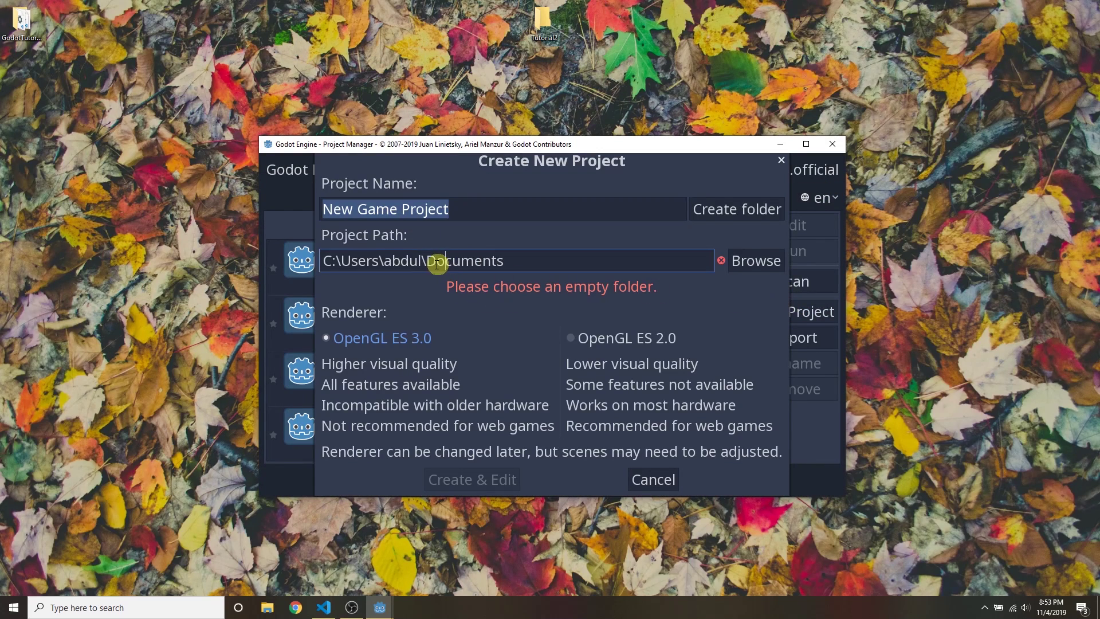
pyautogui.moveTo(429, 262); pyautogui.dragTo(536, 263)
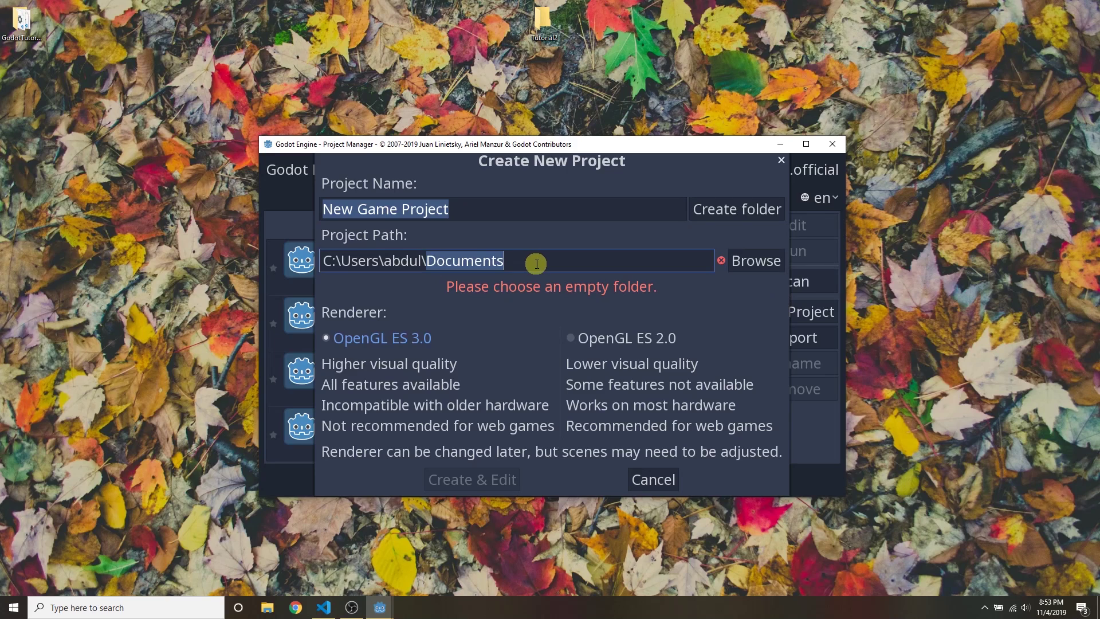
pyautogui.write('Desktop\\T')
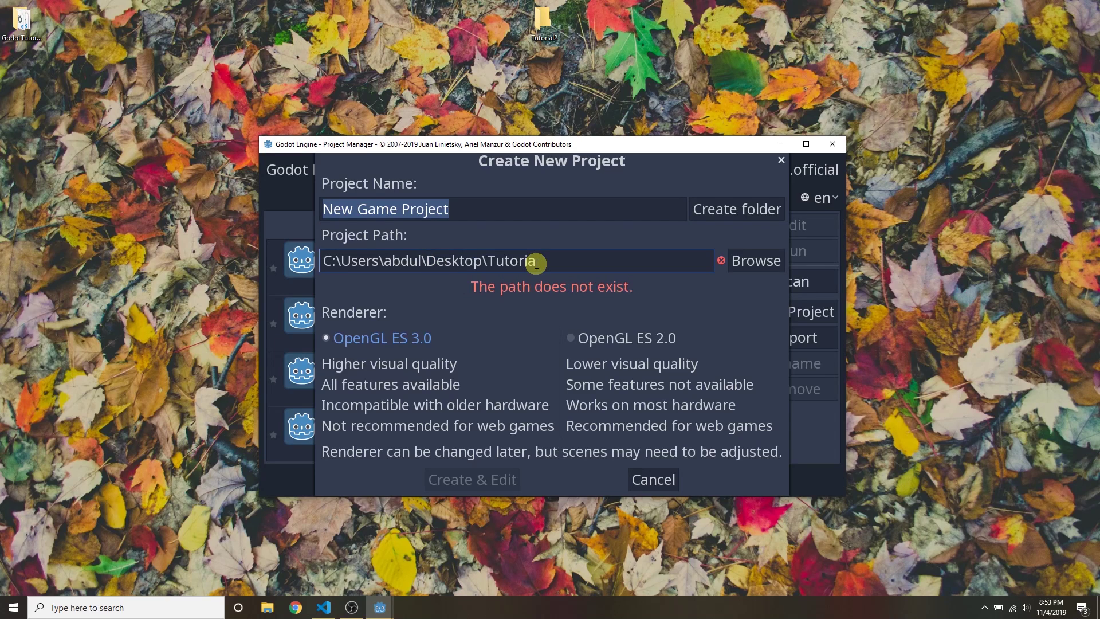
pyautogui.write('utorial2')
pyautogui.hotkey('shift', 'Tab')
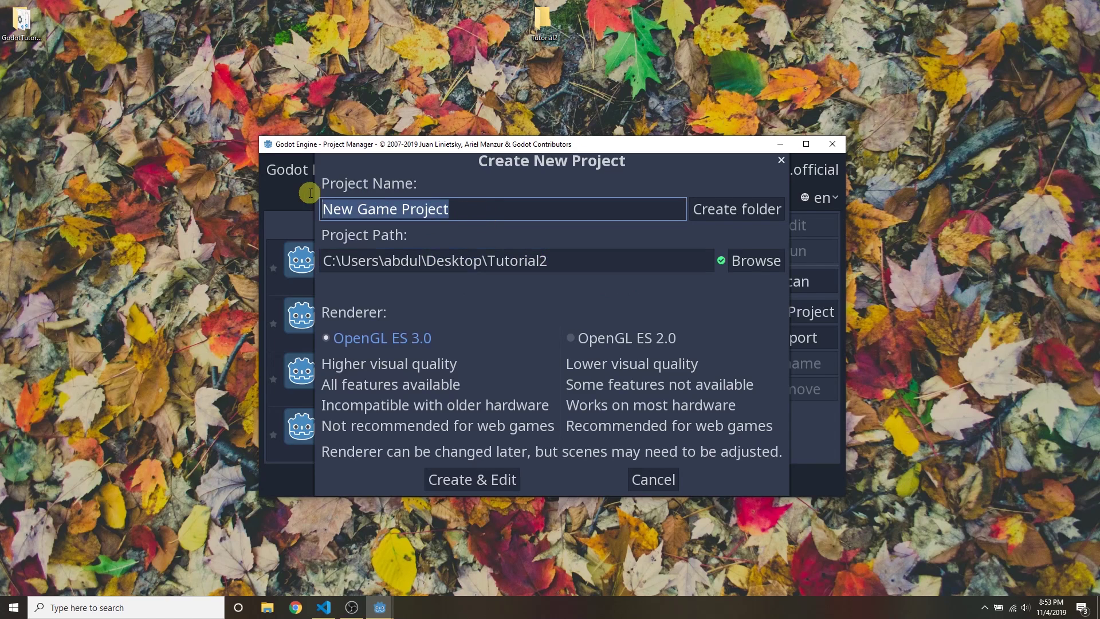
pyautogui.write('Tutorial2')
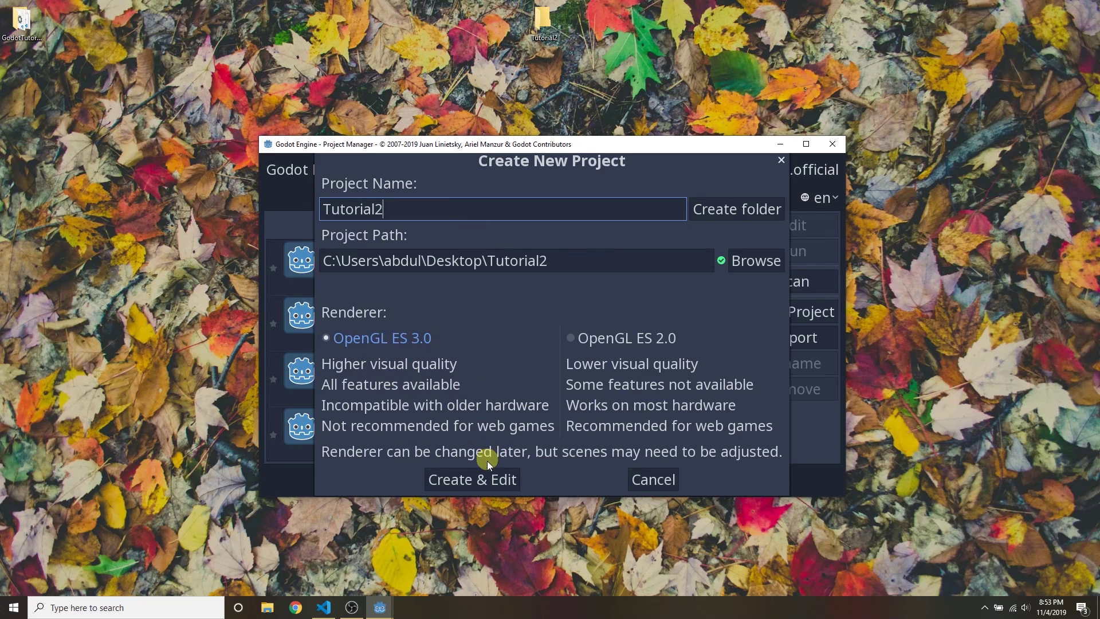
pyautogui.click(476, 480)
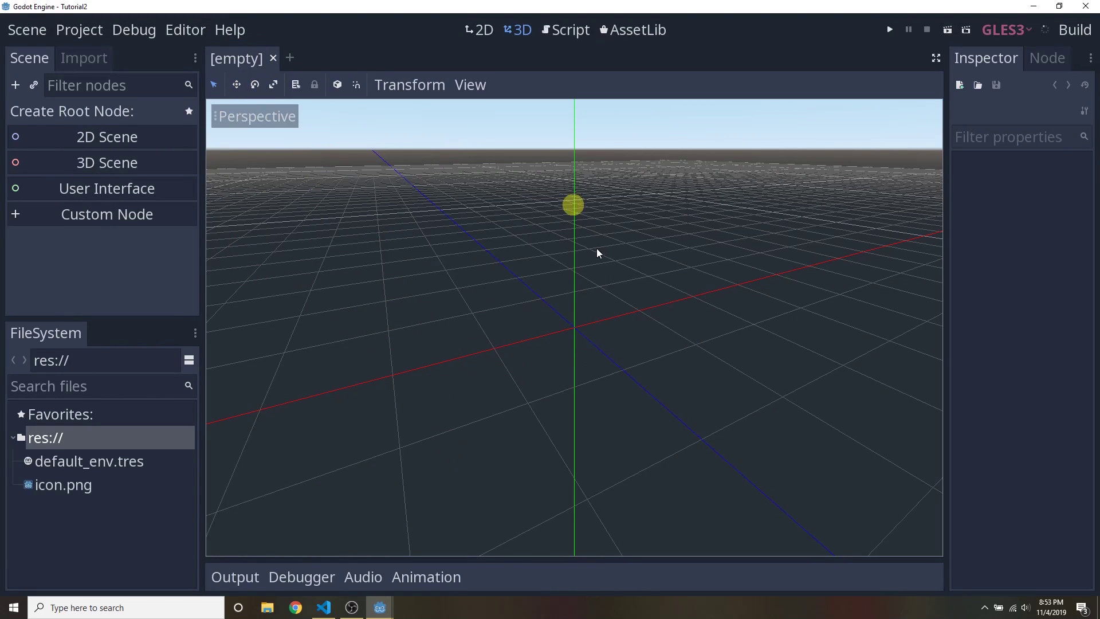
# Step: In the 2D workspace, browse node types: Spatial, AnimationPlayer, AnimationTree, Timer, Tween, HTTPRequest
pyautogui.click(484, 31)
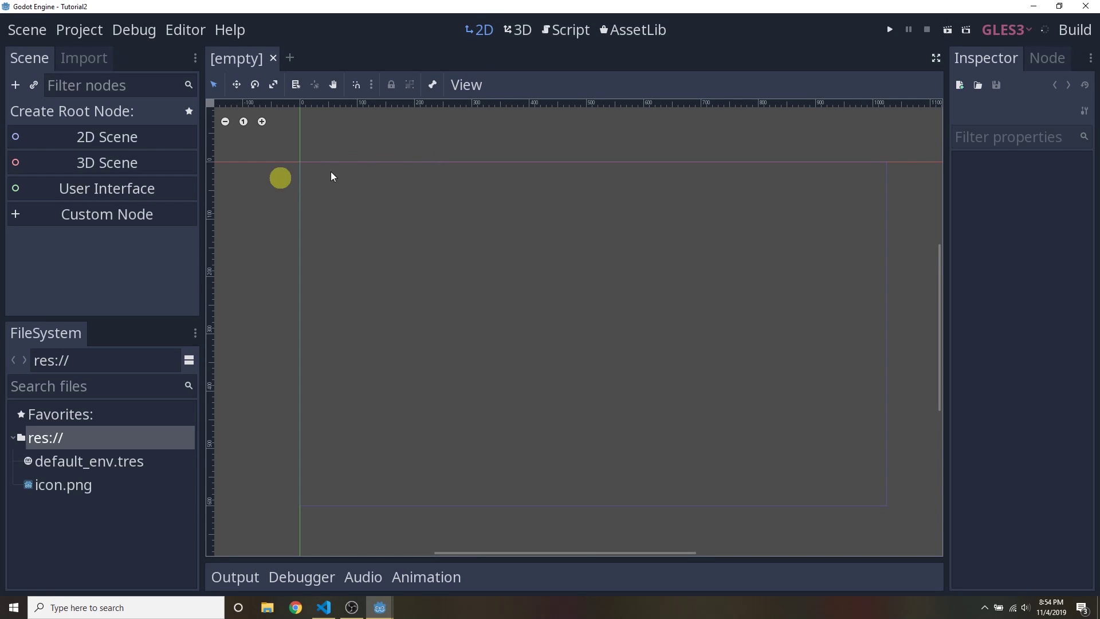
pyautogui.click(13, 86)
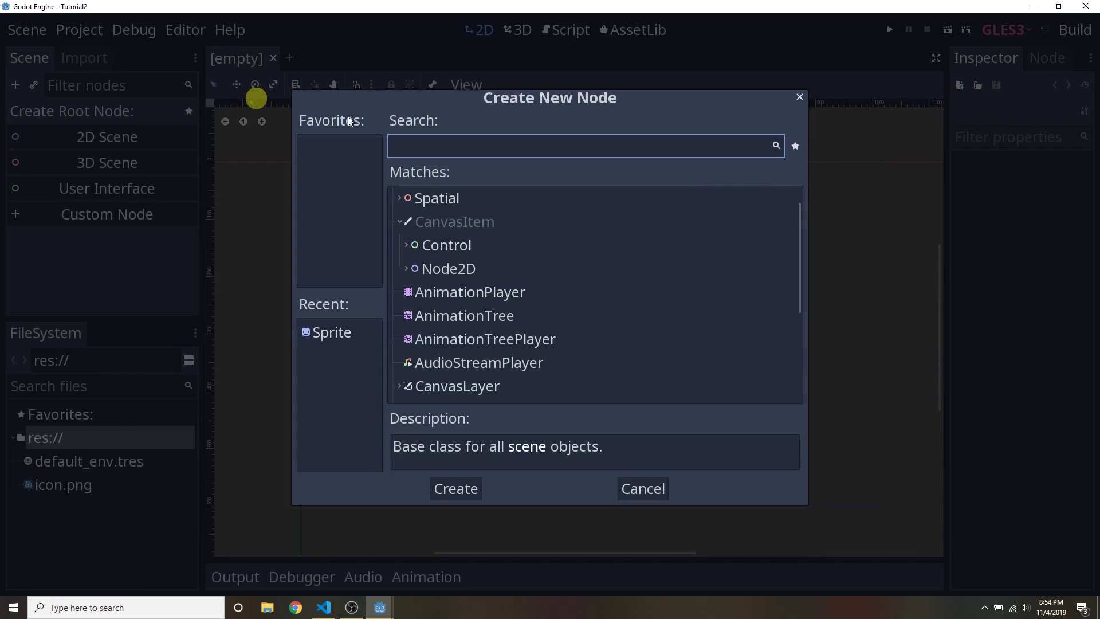
pyautogui.scroll(-4, 452, 298)
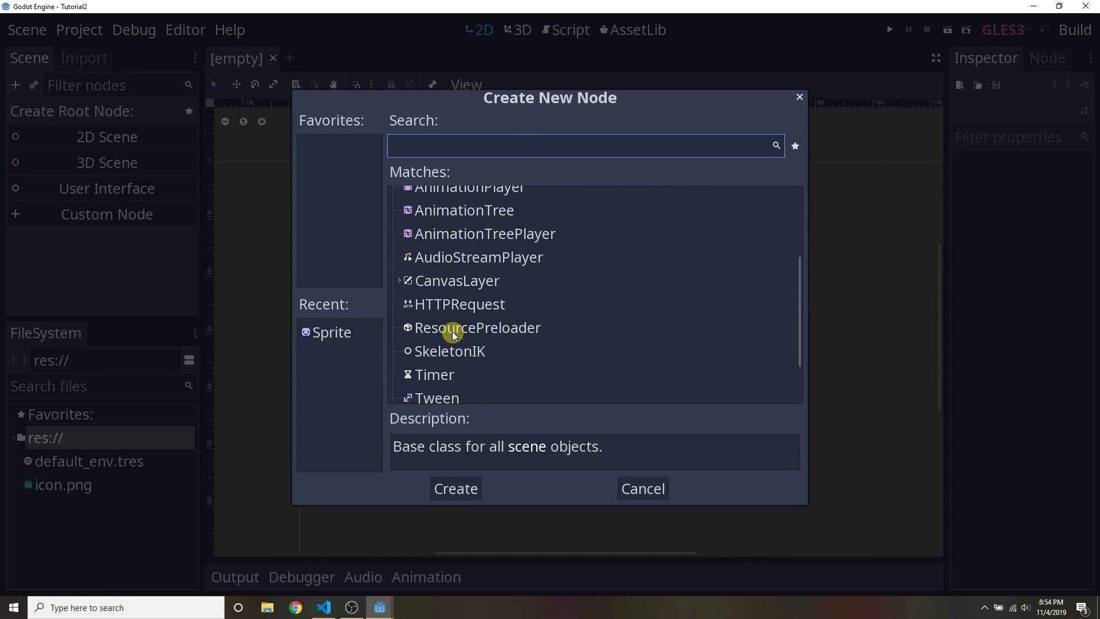
pyautogui.scroll(-2, 456, 335)
pyautogui.scroll(6, 449, 371)
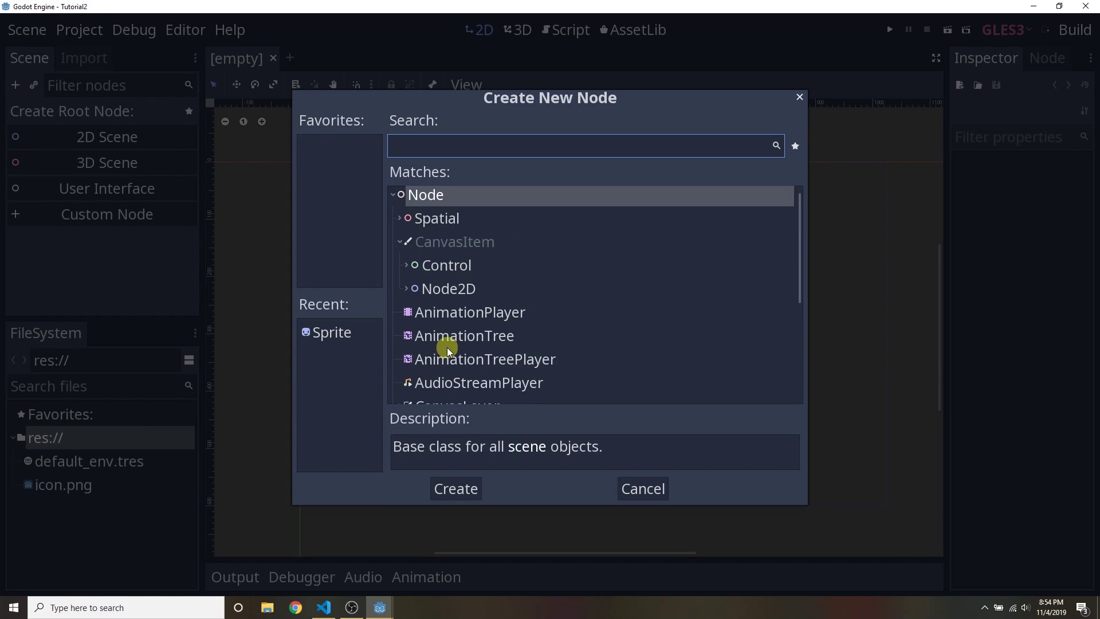
pyautogui.click(458, 227)
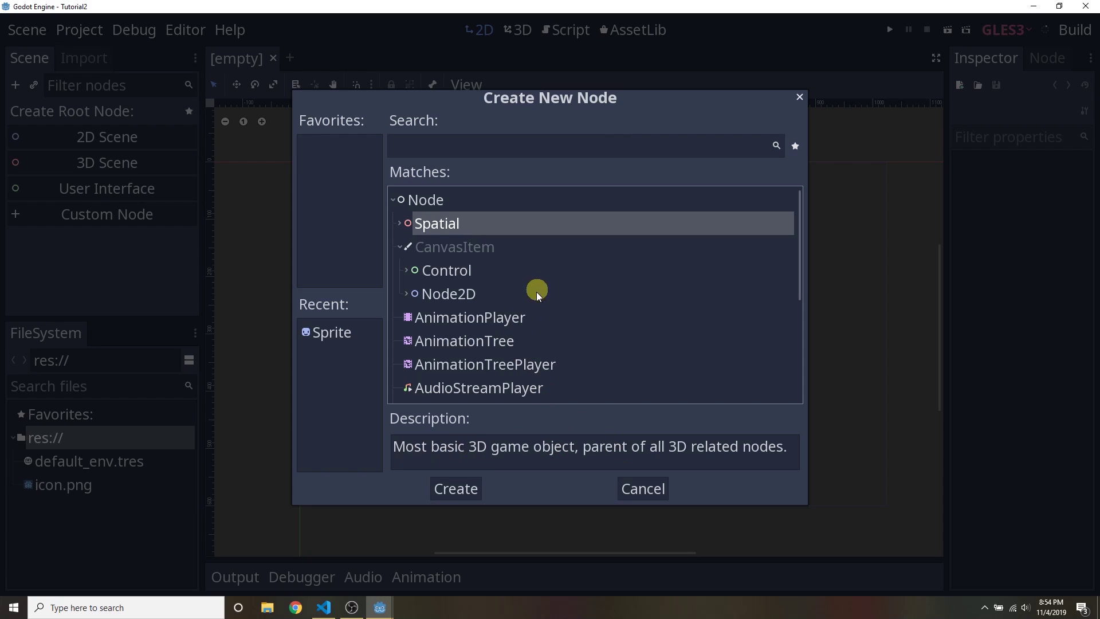
pyautogui.click(501, 321)
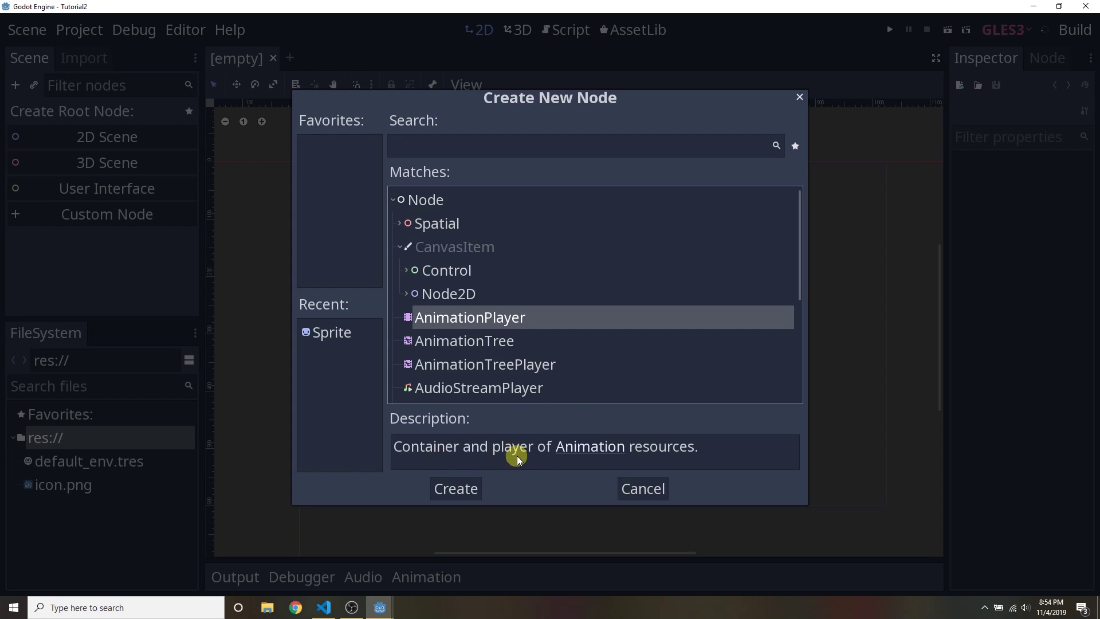
pyautogui.click(491, 344)
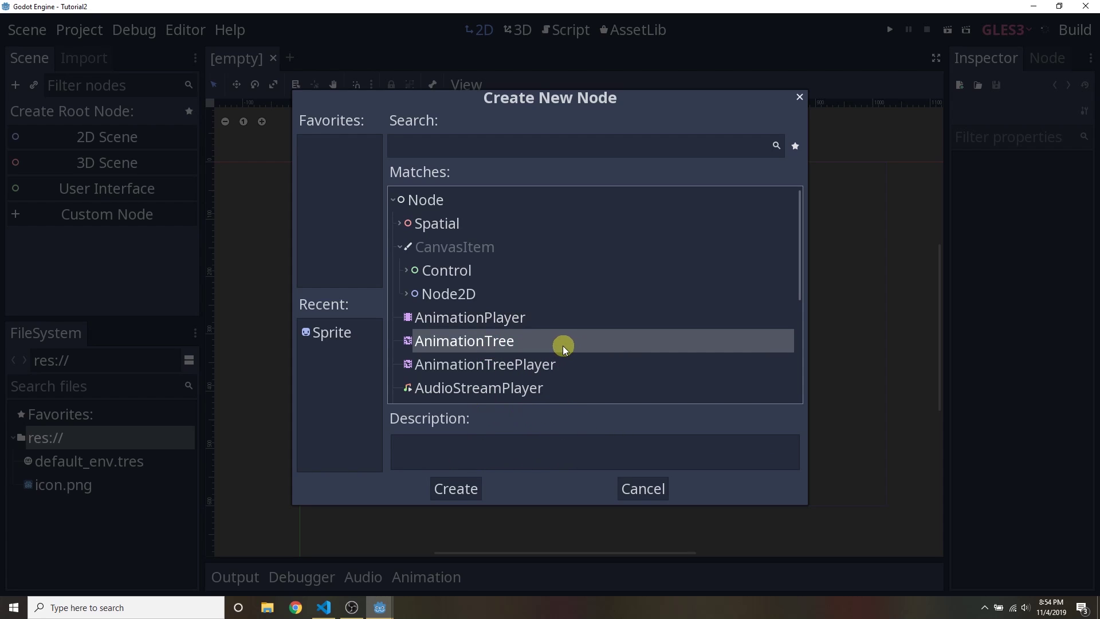
pyautogui.scroll(-3, 525, 327)
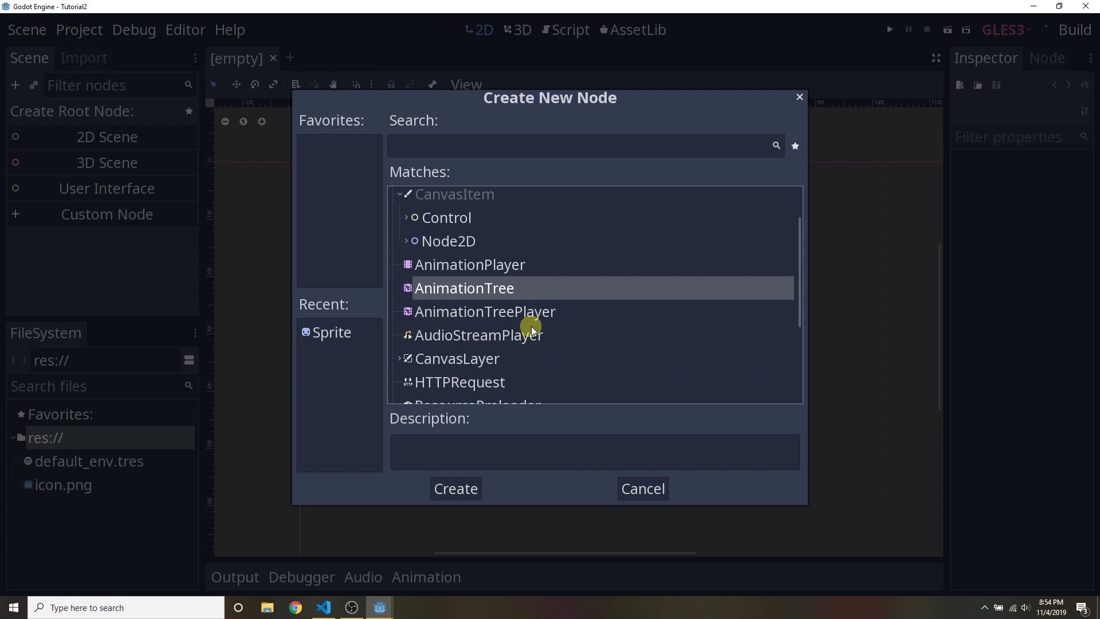
pyautogui.scroll(-3, 530, 355)
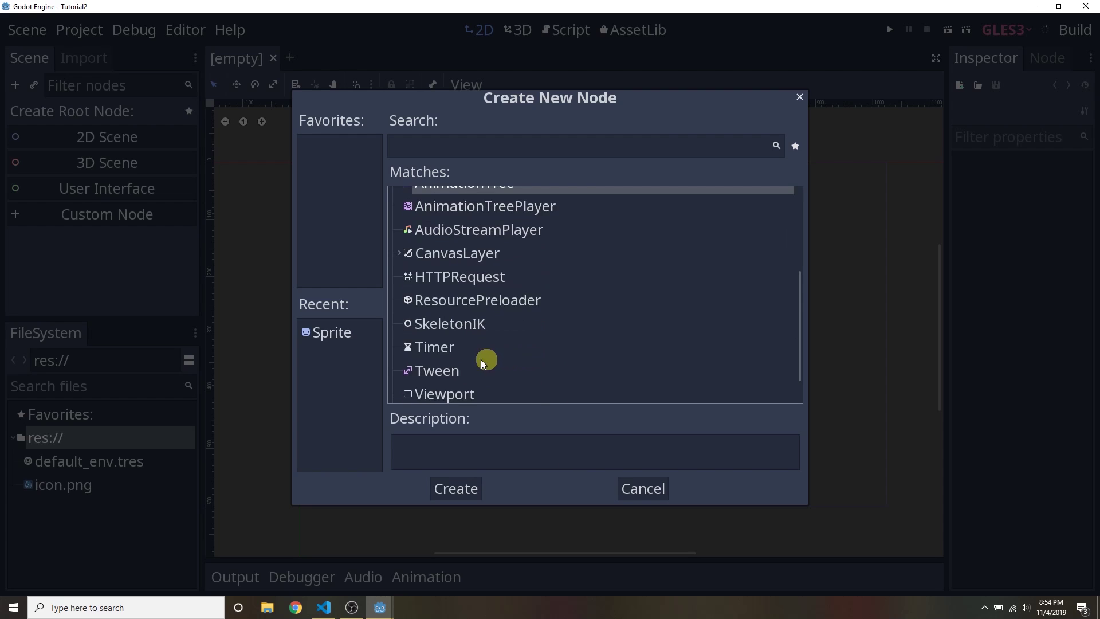
pyautogui.click(493, 346)
pyautogui.scroll(-1, 533, 338)
pyautogui.scroll(-1, 549, 327)
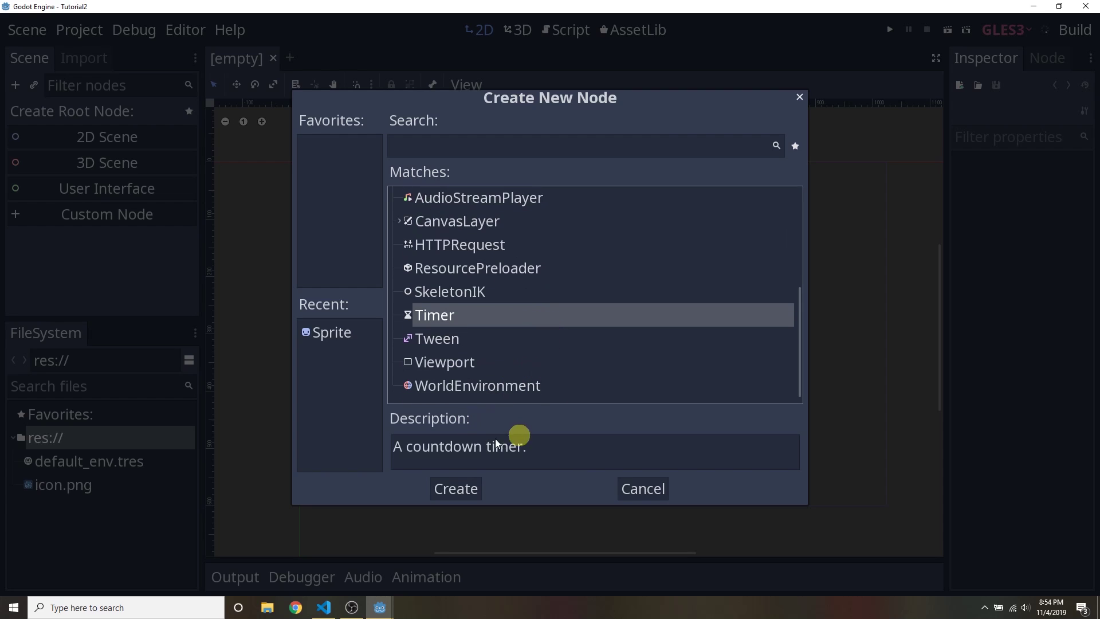
pyautogui.click(457, 340)
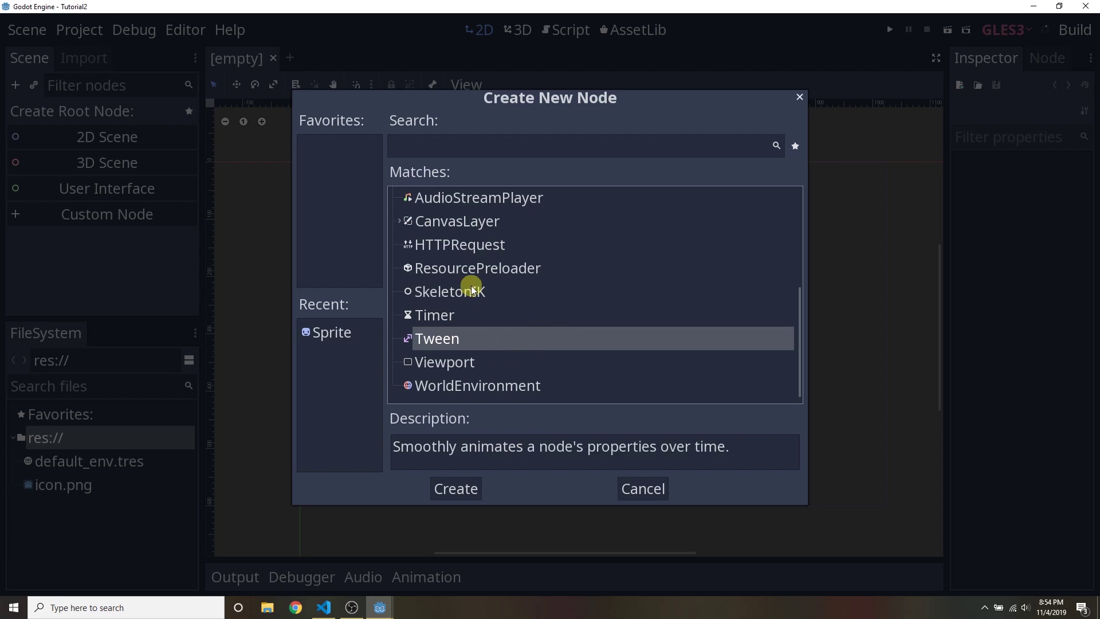
pyautogui.click(484, 252)
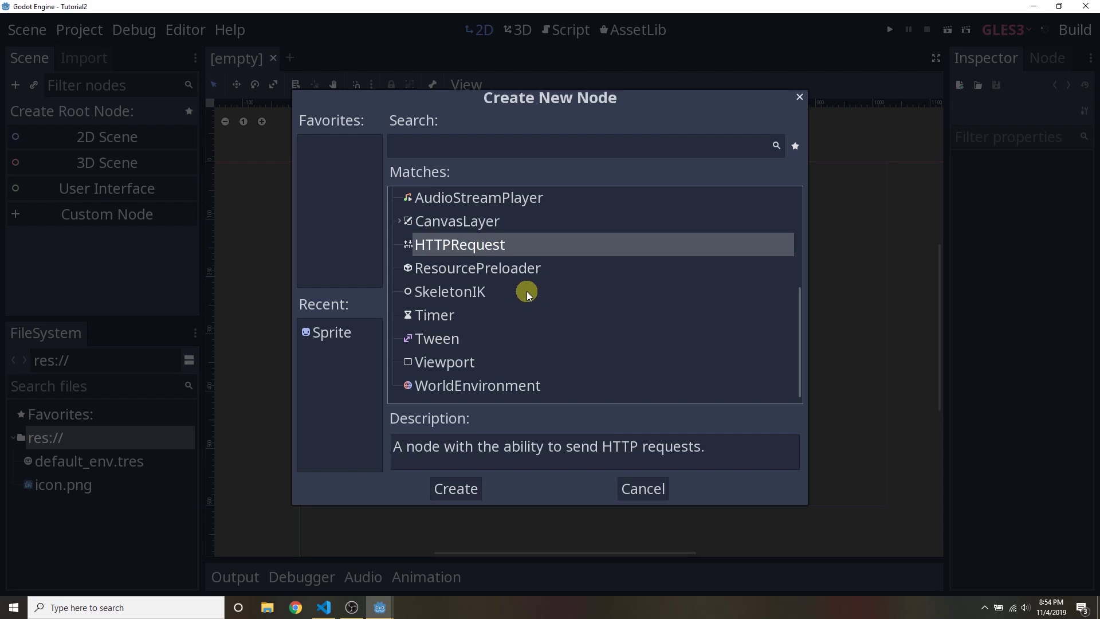
pyautogui.scroll(3, 521, 293)
pyautogui.scroll(4, 539, 297)
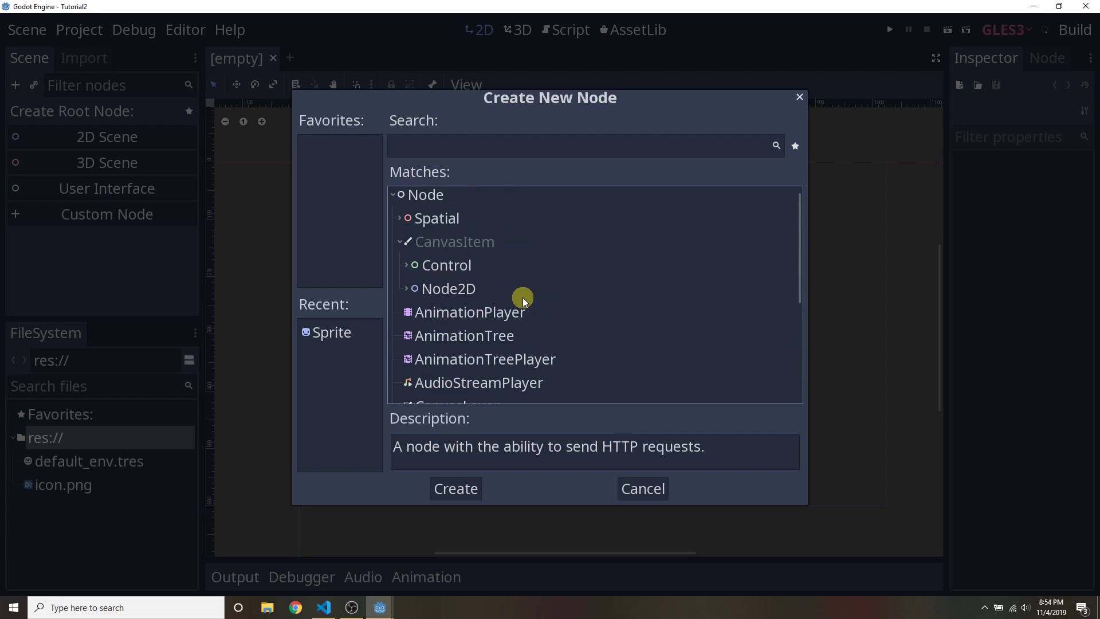
# Step: Search for Sprite in the node list and create it as the scene root
pyautogui.click(438, 153)
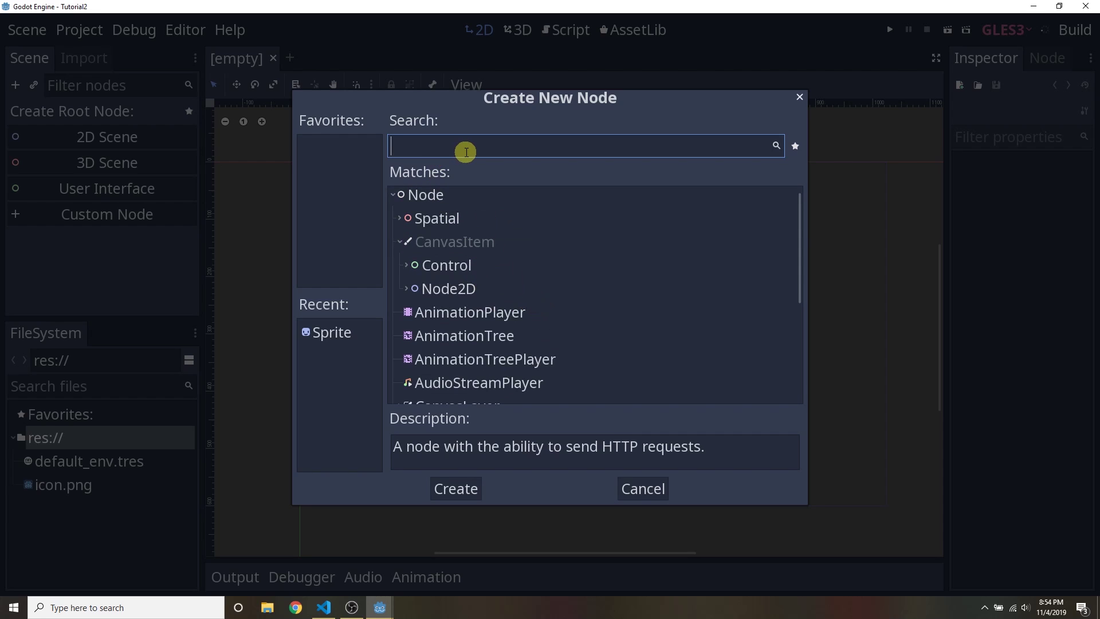
pyautogui.write('Sprit')
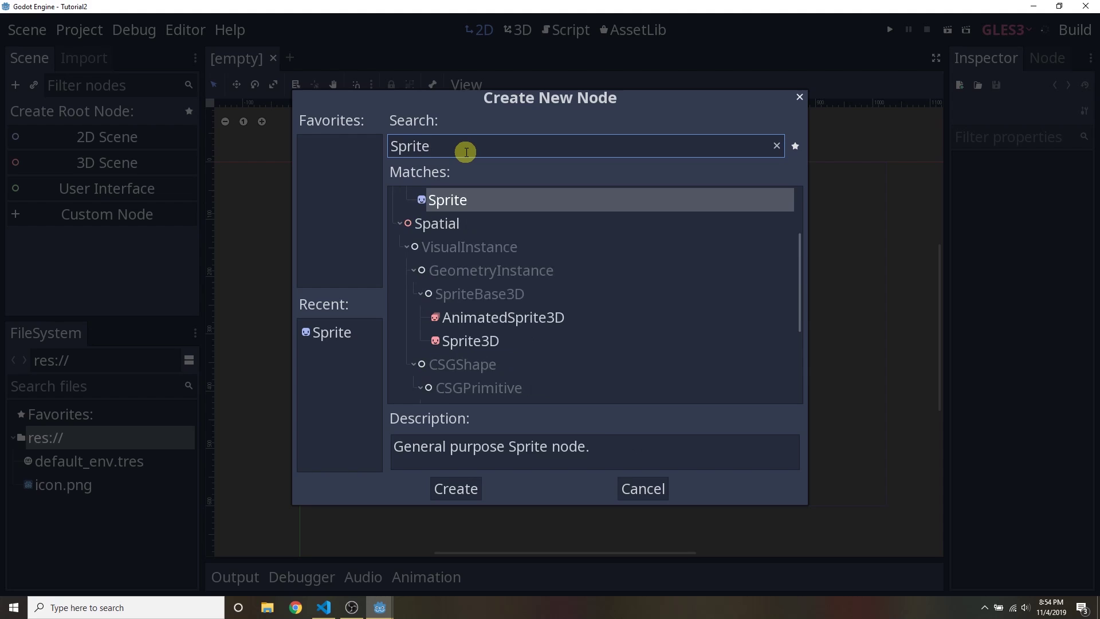
pyautogui.write('e')
pyautogui.scroll(2, 478, 250)
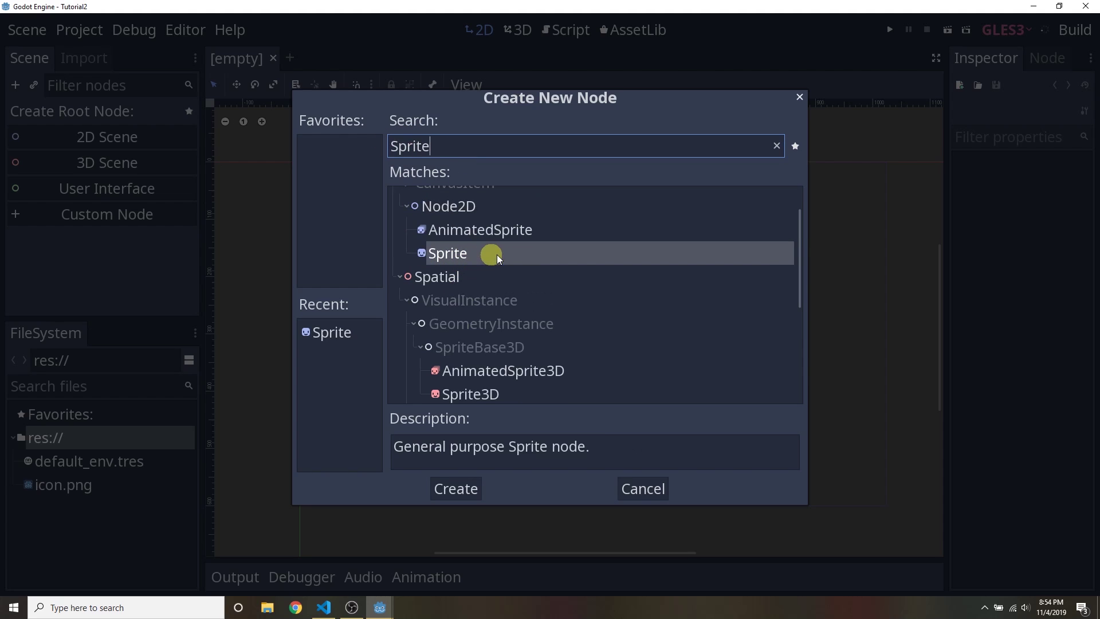
pyautogui.doubleClick(535, 255)
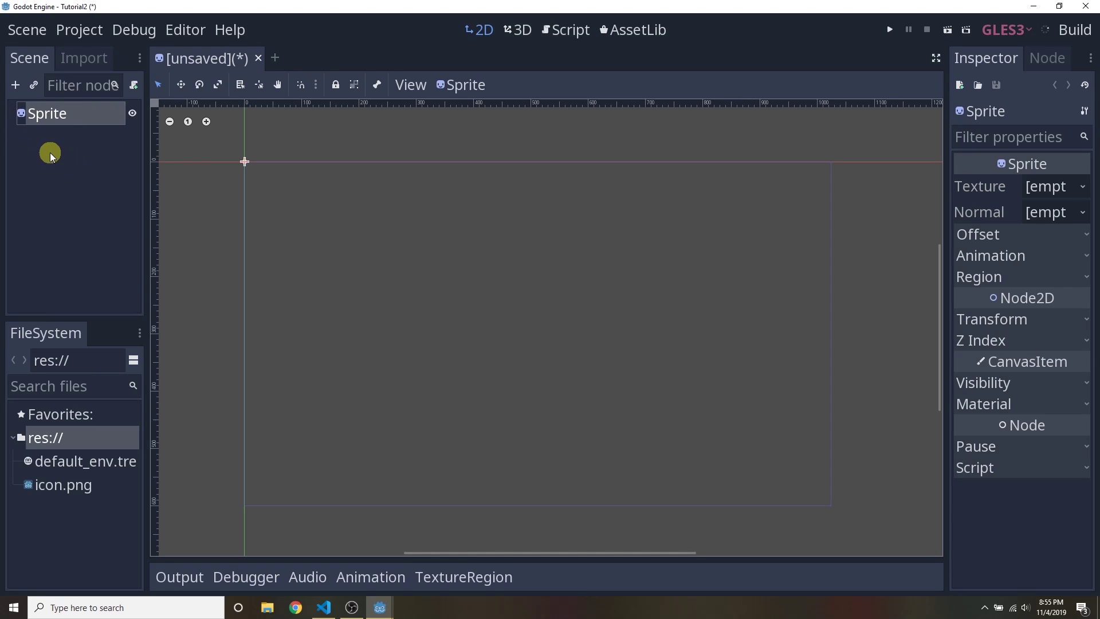
# Step: Rename the root Sprite node in the Scene dock to the person's name
pyautogui.rightClick(55, 118)
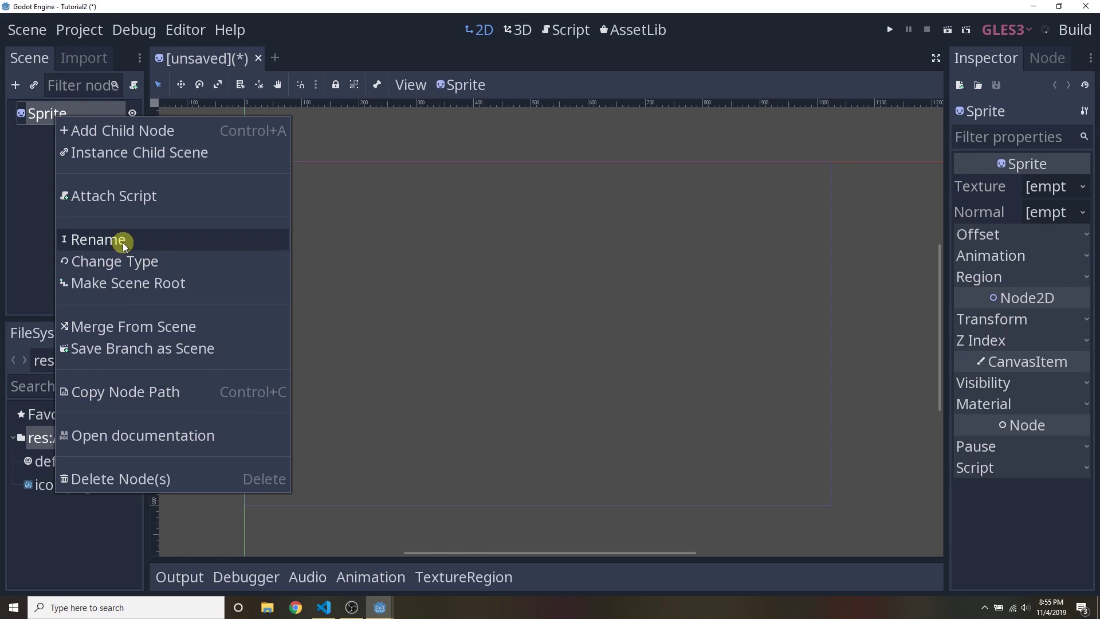
pyautogui.click(87, 240)
pyautogui.write('Abdullah')
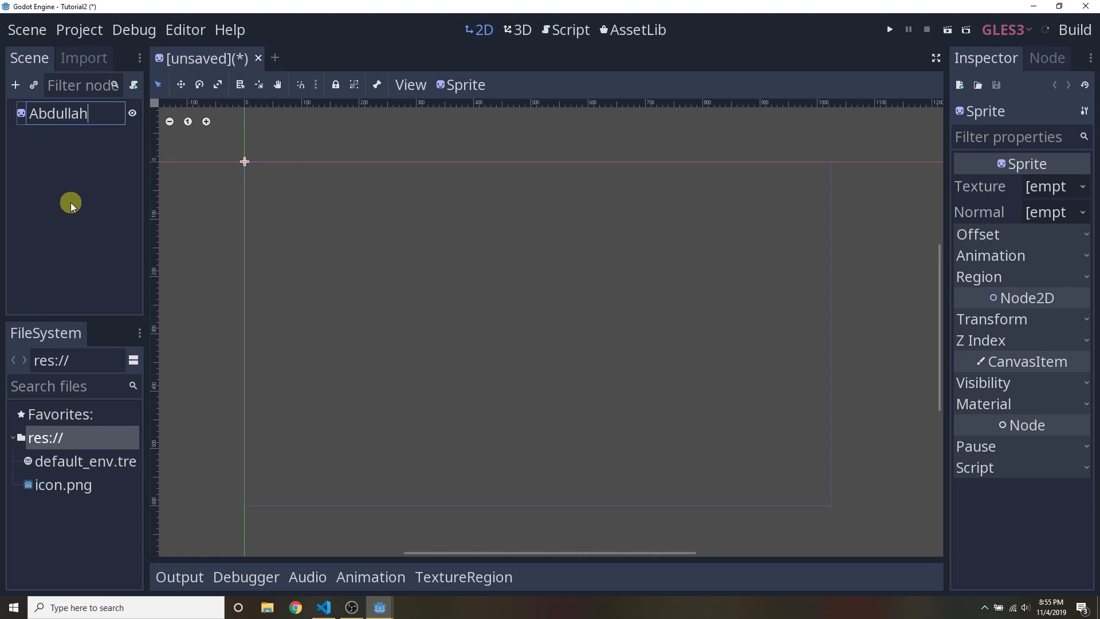
pyautogui.press('Return')
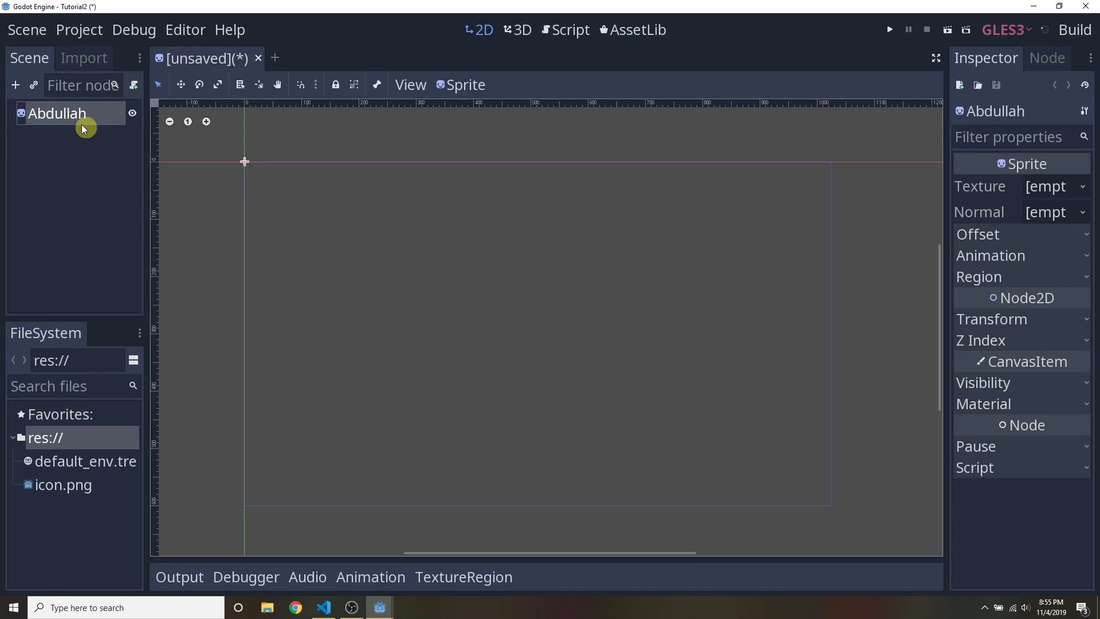
# Step: Assign icon.png to the root sprite's Texture property, then reselect the root node
pyautogui.click(50, 487)
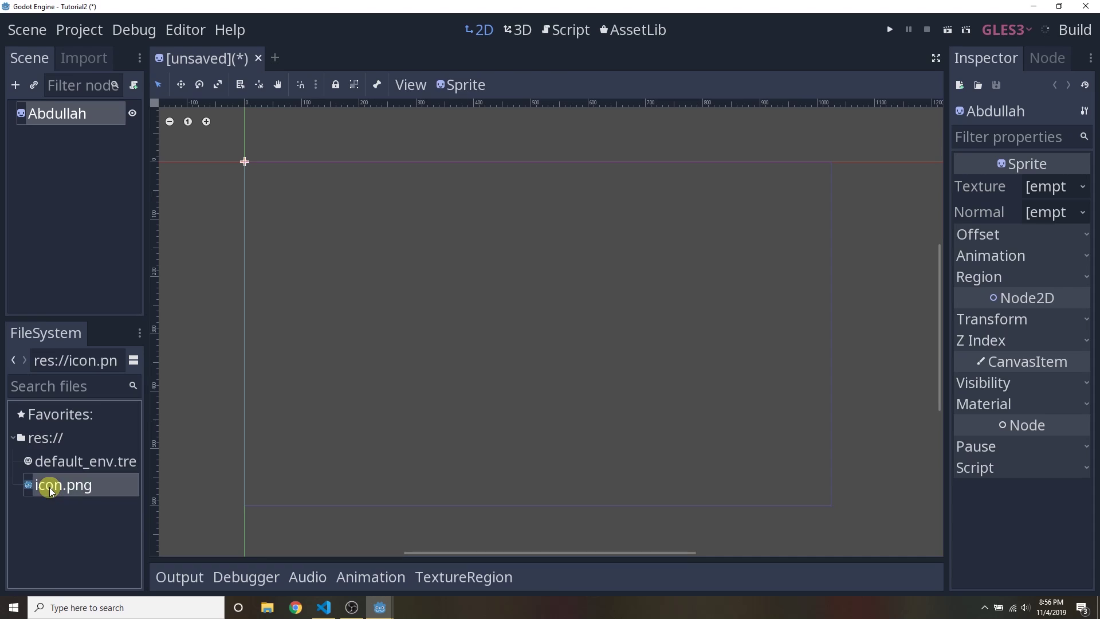
pyautogui.moveTo(51, 490); pyautogui.dragTo(1045, 189)
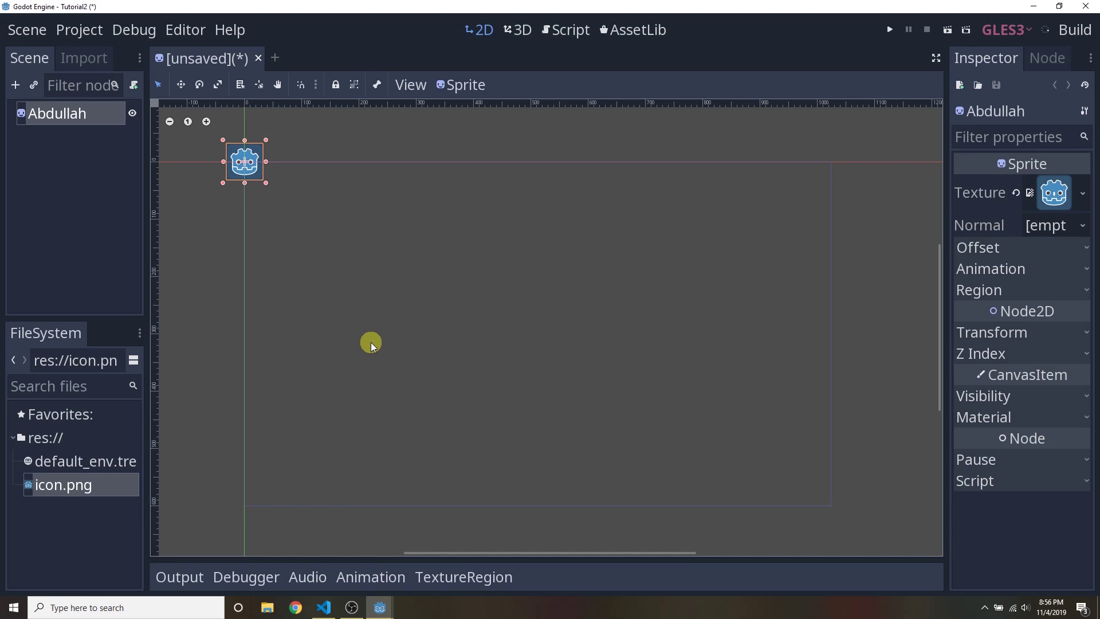
pyautogui.click(426, 260)
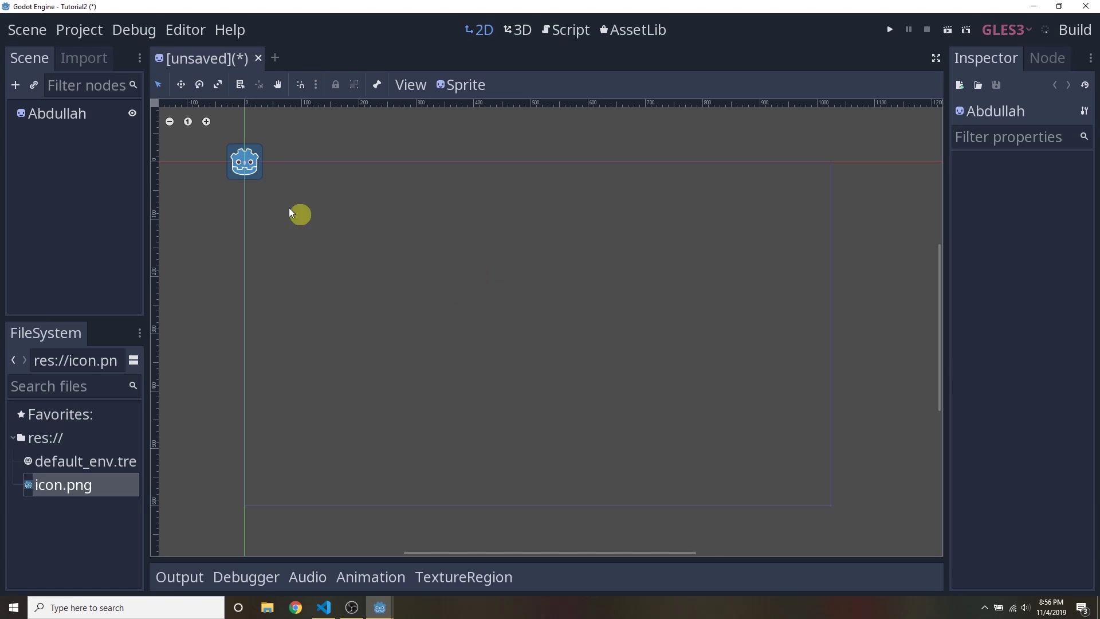
pyautogui.click(239, 159)
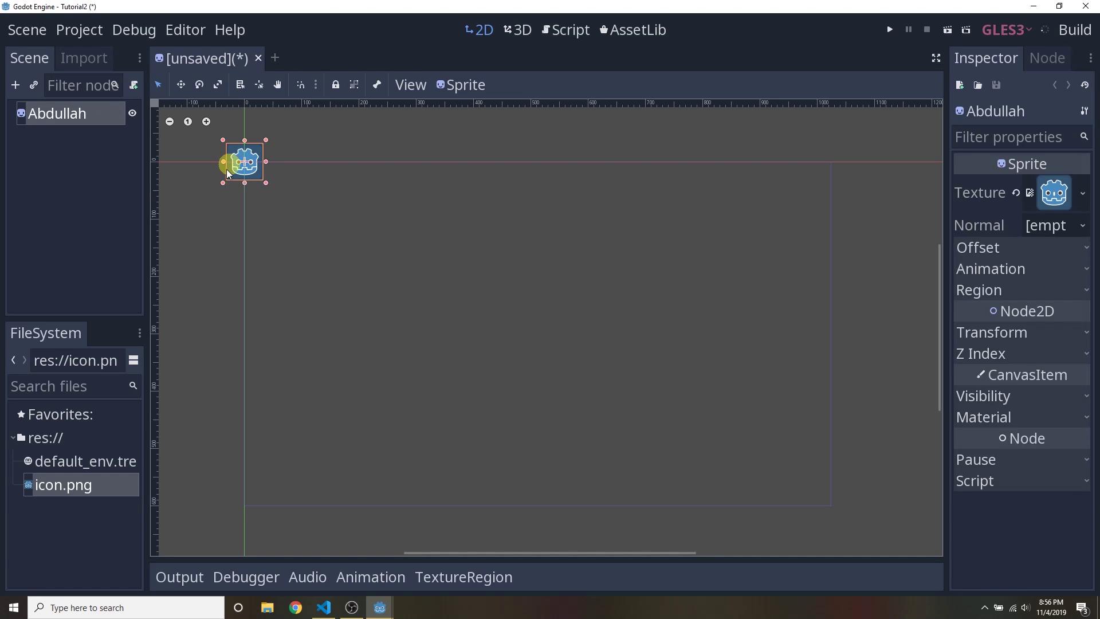
pyautogui.click(486, 301)
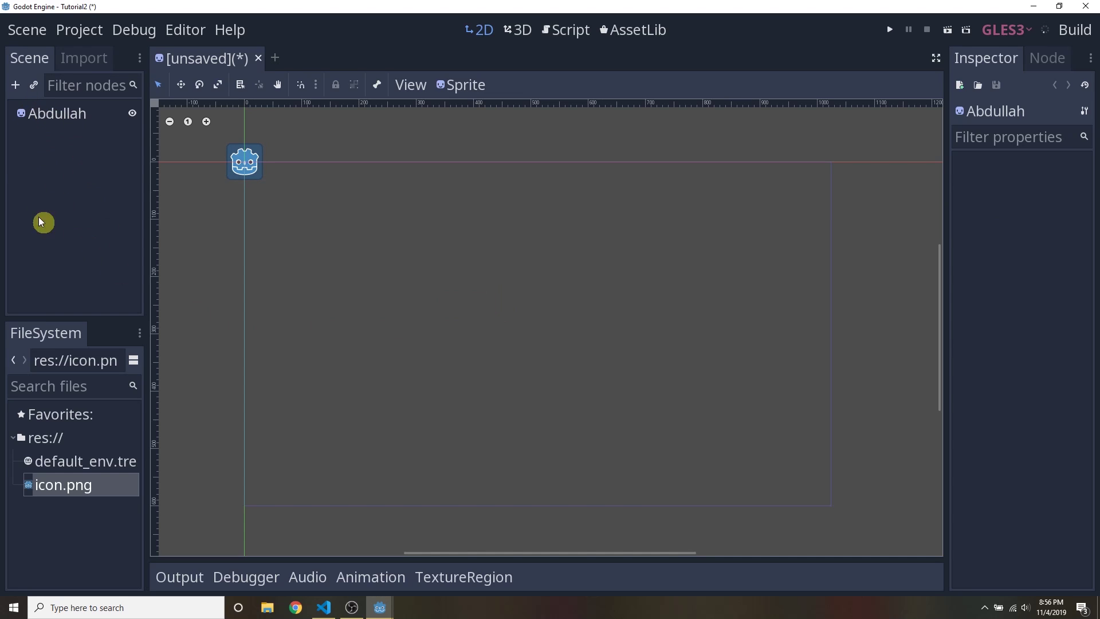
pyautogui.click(52, 117)
# Step: Add a Sprite child node beneath the root sprite
pyautogui.rightClick(68, 115)
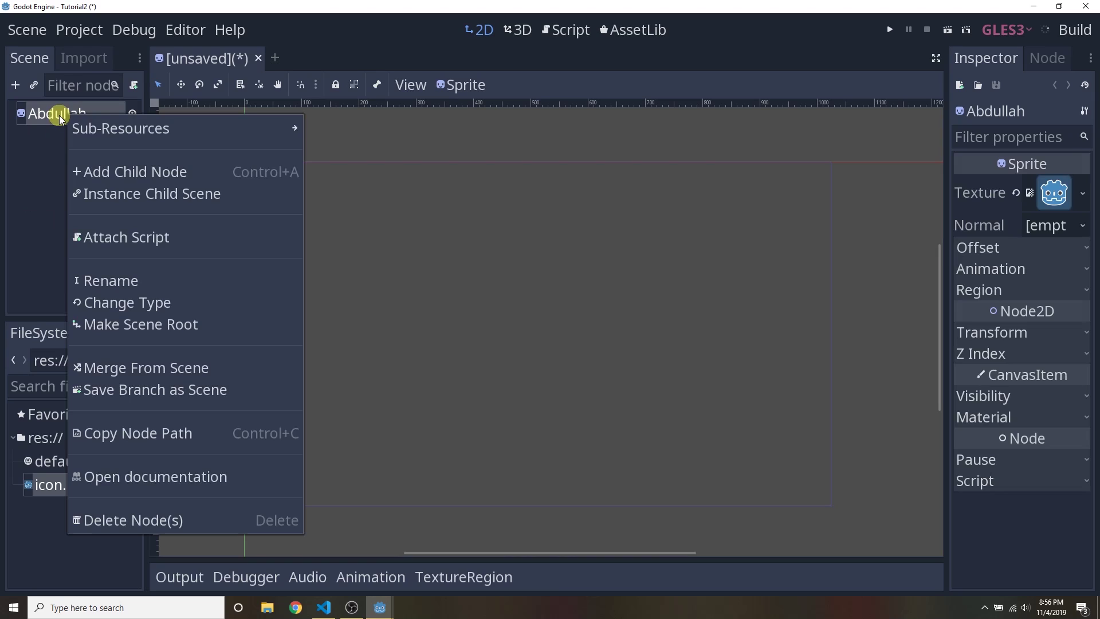
pyautogui.click(159, 174)
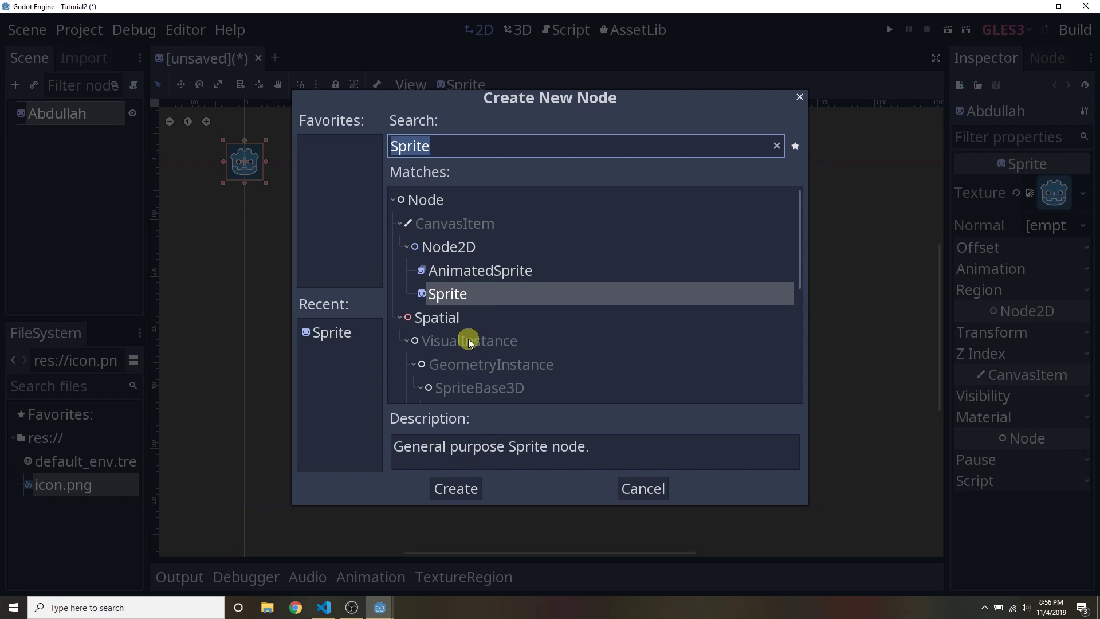
pyautogui.doubleClick(476, 296)
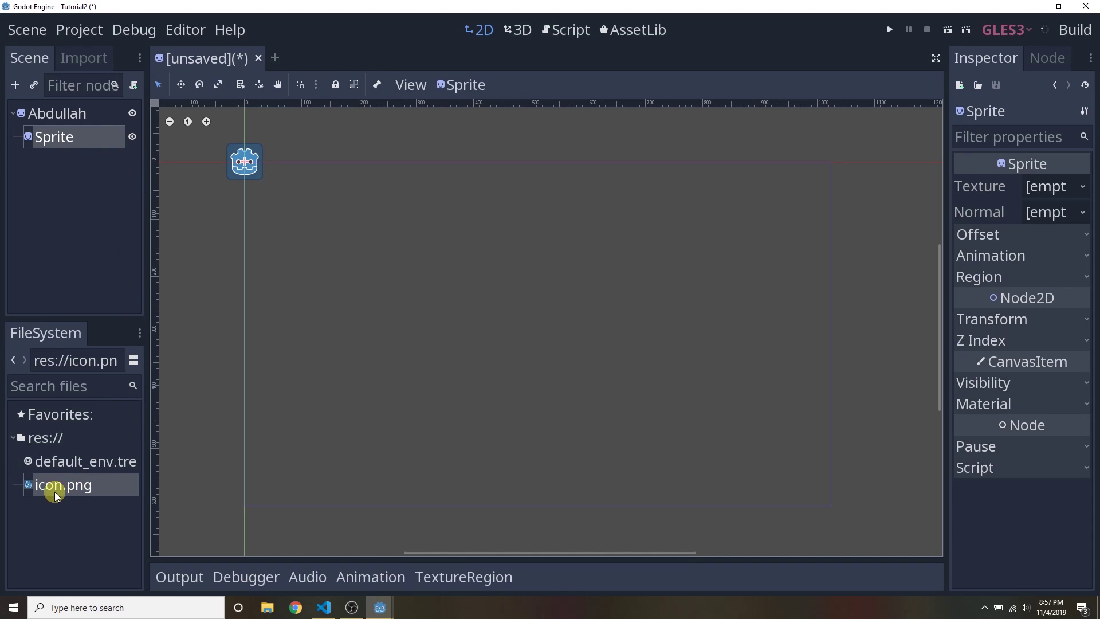
# Step: Give the child Sprite the icon.png texture and move it down-right off the parent
pyautogui.moveTo(53, 492); pyautogui.dragTo(1028, 189)
pyautogui.moveTo(1041, 188); pyautogui.dragTo(1043, 189)
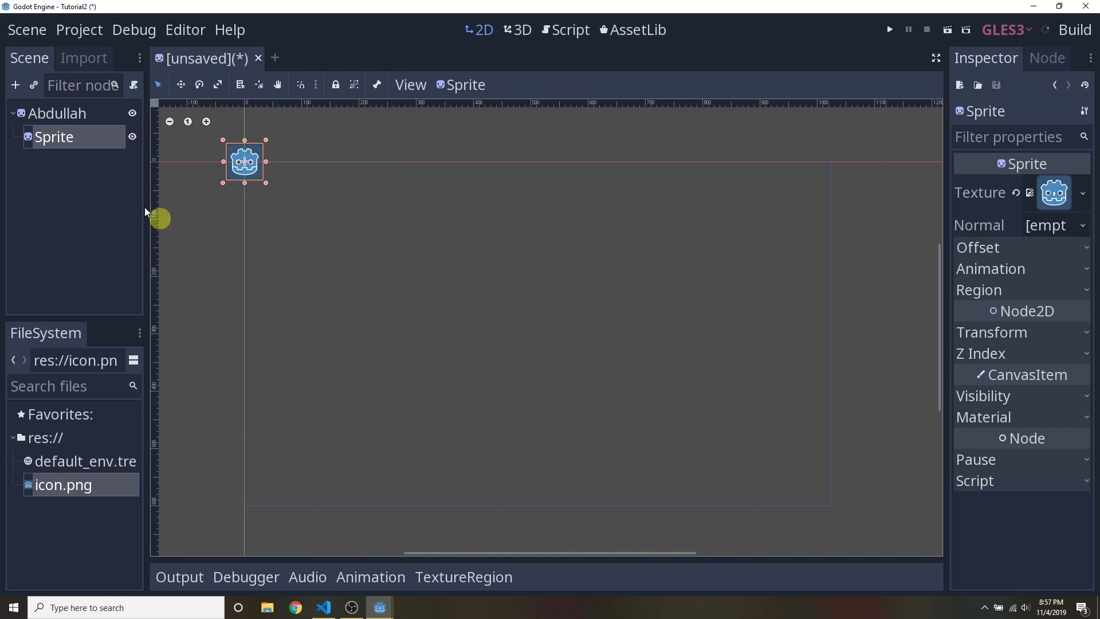
pyautogui.moveTo(237, 154); pyautogui.dragTo(299, 227)
pyautogui.click(355, 268)
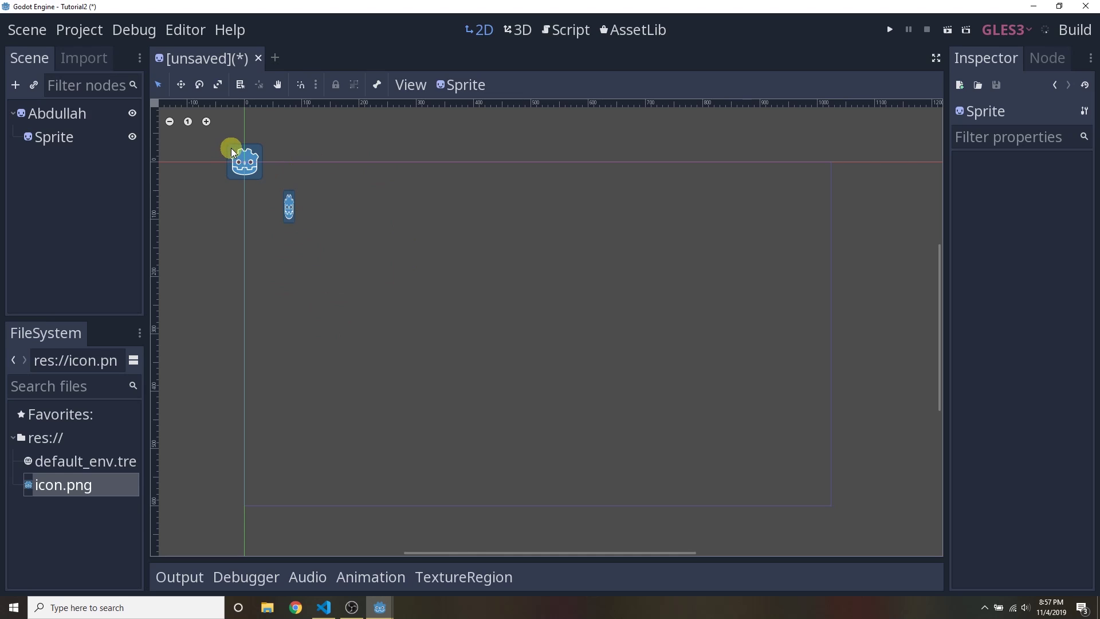
# Step: Move the root sprite down-right and scale the child to 0.328 by 0.922
pyautogui.moveTo(231, 147); pyautogui.dragTo(422, 247)
pyautogui.moveTo(486, 319); pyautogui.dragTo(488, 317)
pyautogui.click(489, 317)
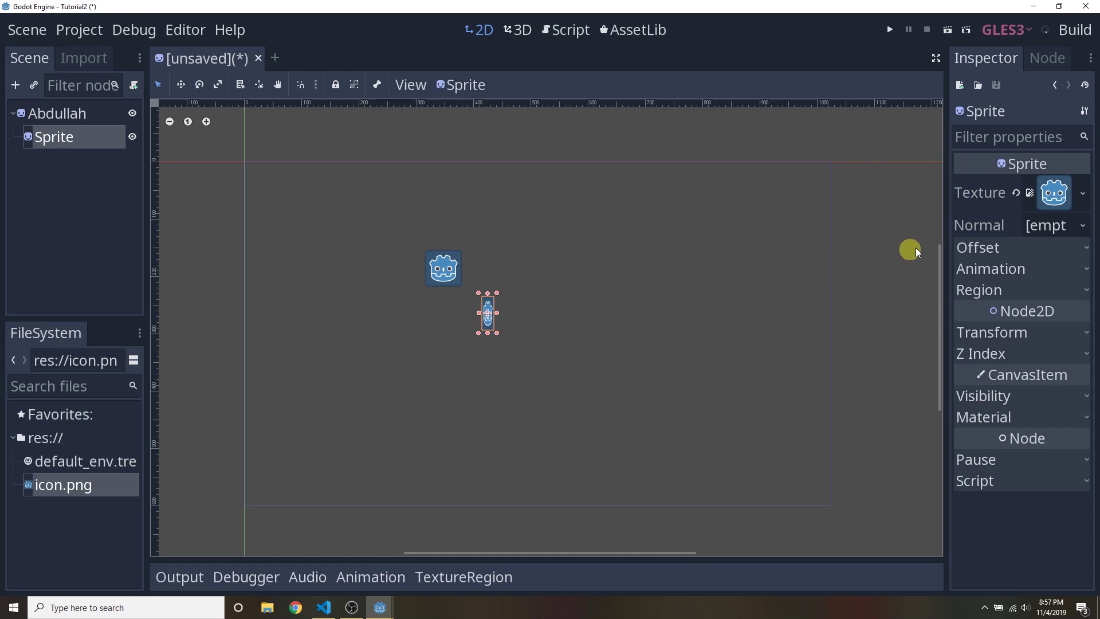
pyautogui.click(1026, 332)
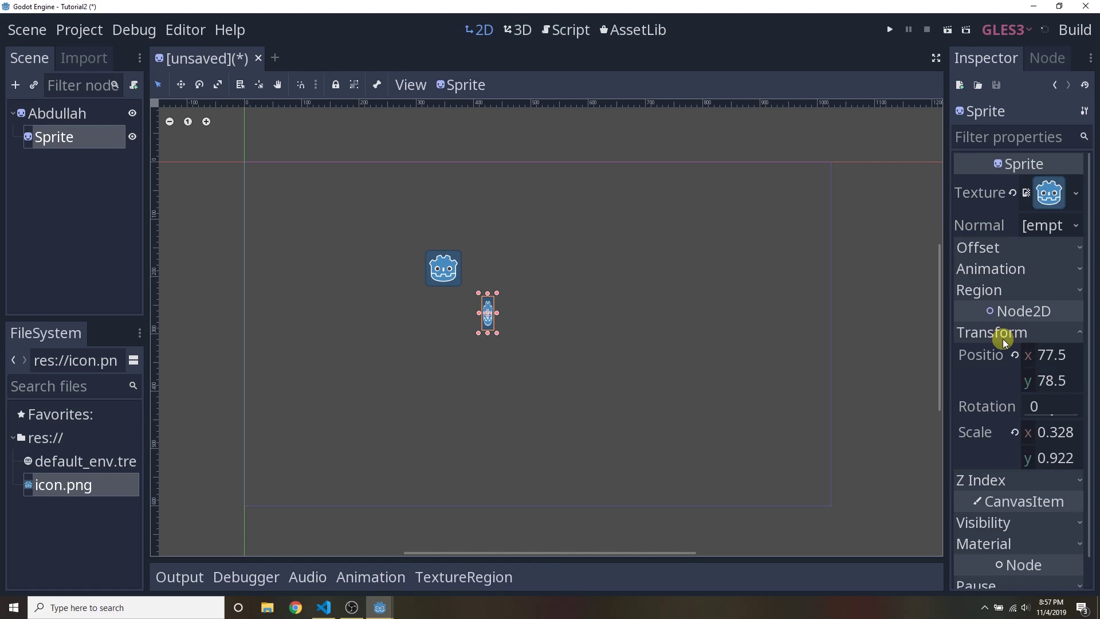